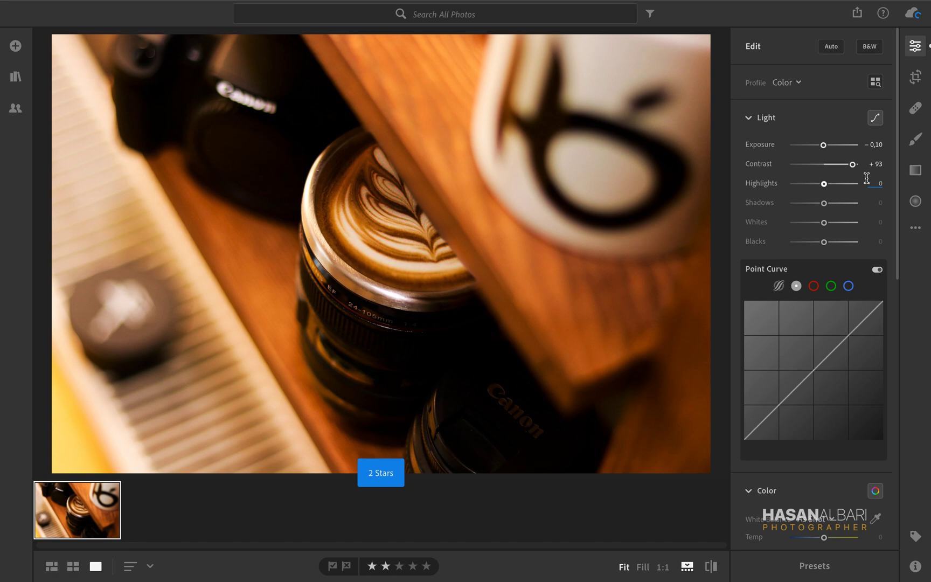
Set the photo's Highlights to -12, Shadows to +55 and Whites to +55 in the light adjustments
left_click(876, 185)
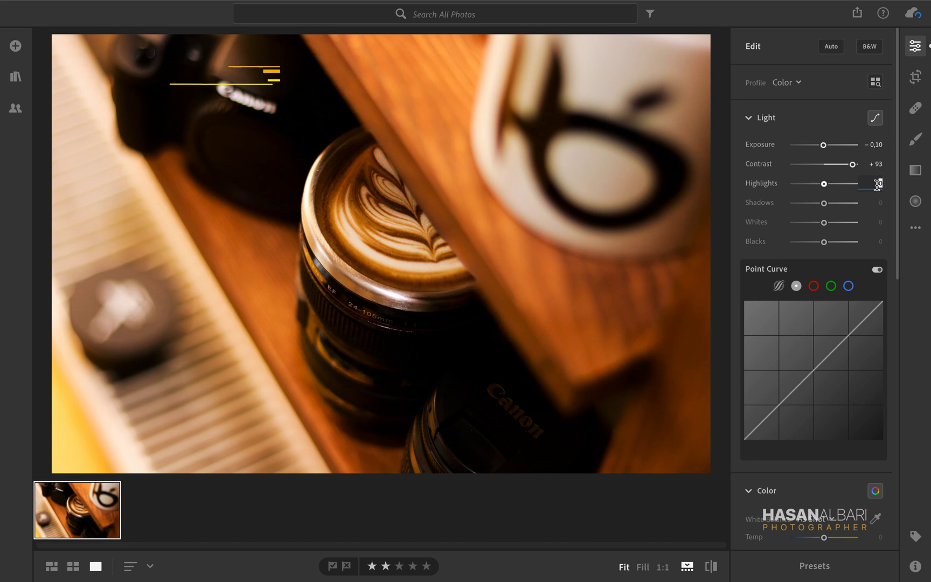
type("-12")
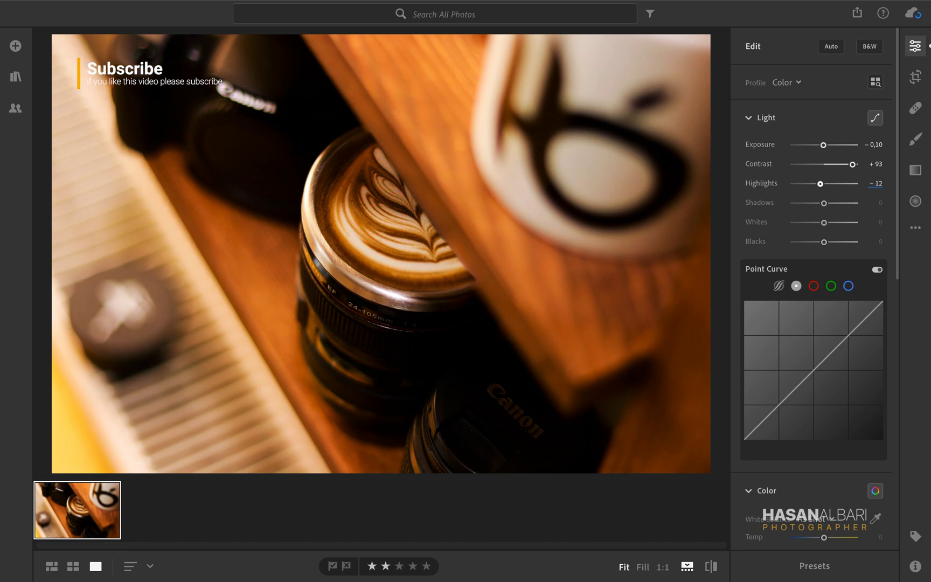
left_click(878, 203)
type("55")
key("Return")
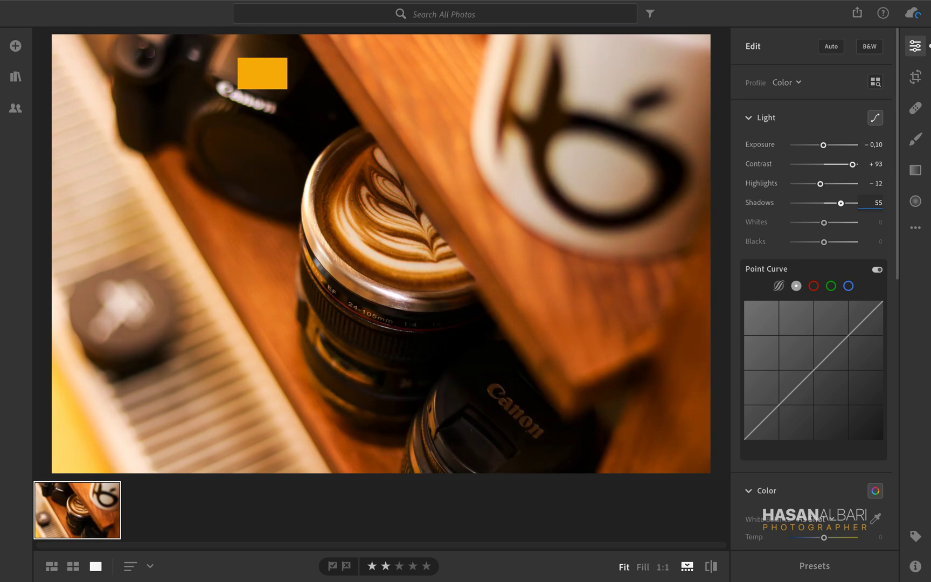
left_click(873, 217)
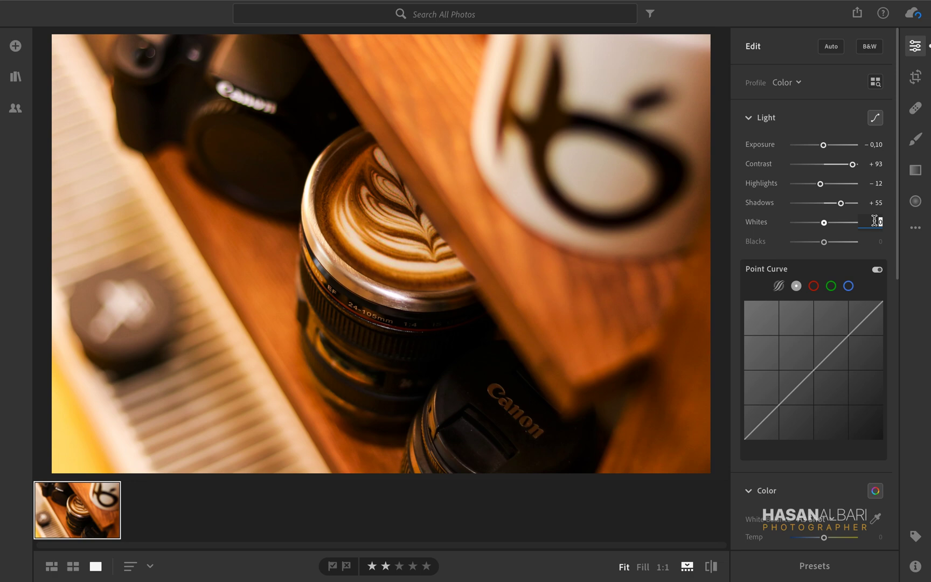
type("55")
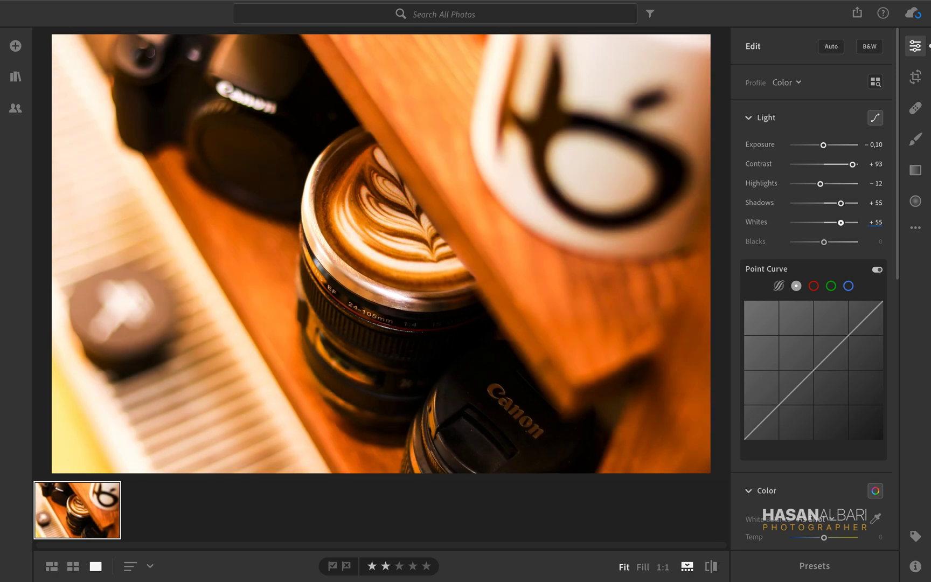
key("Return")
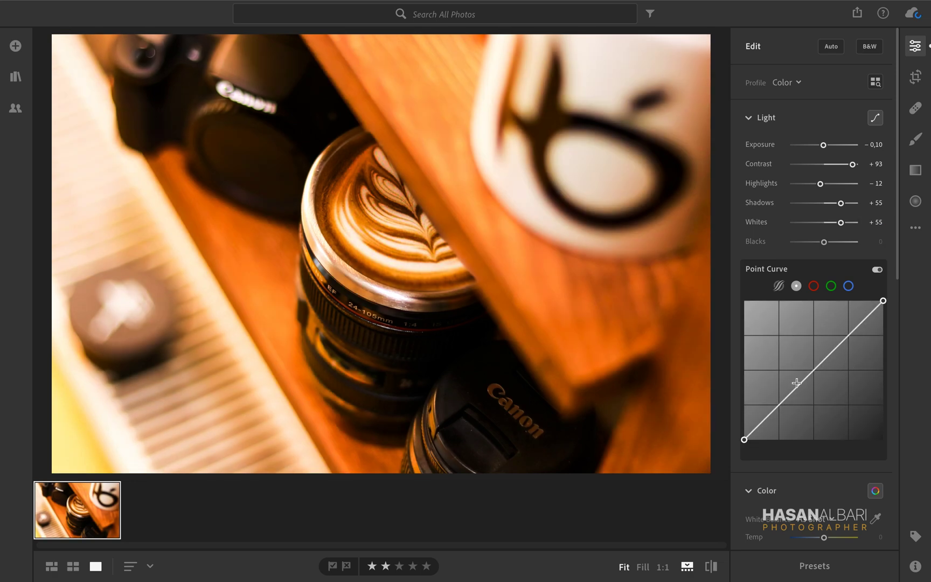
Add a point curve control point in the shadows at about 19.6 / 21.6 and raise the curve's black endpoint
left_click(773, 409)
left_click_drag(772, 409, 772, 410)
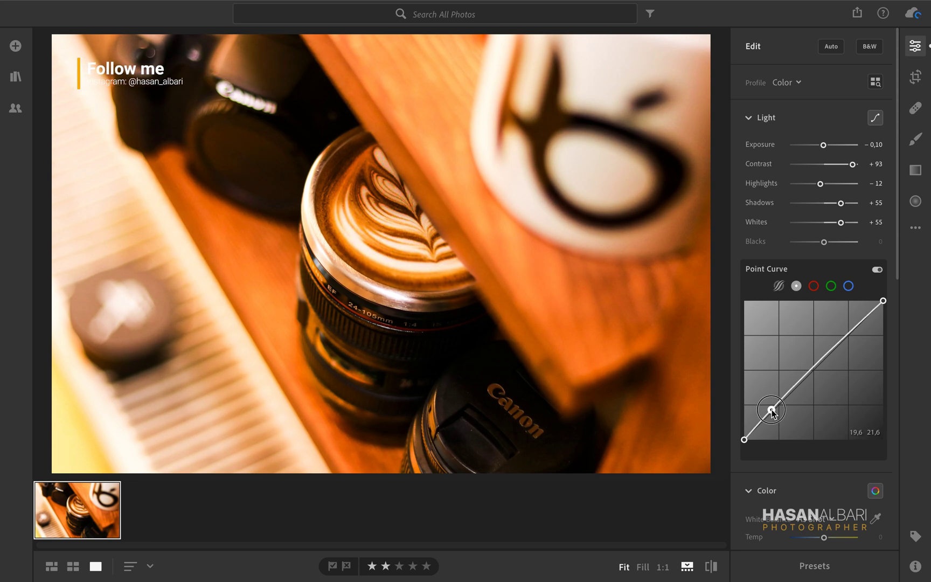
left_click_drag(744, 439, 743, 426)
Customize the white balance with Temp +5 and Tint +1
scroll(823, 306, "down", 1)
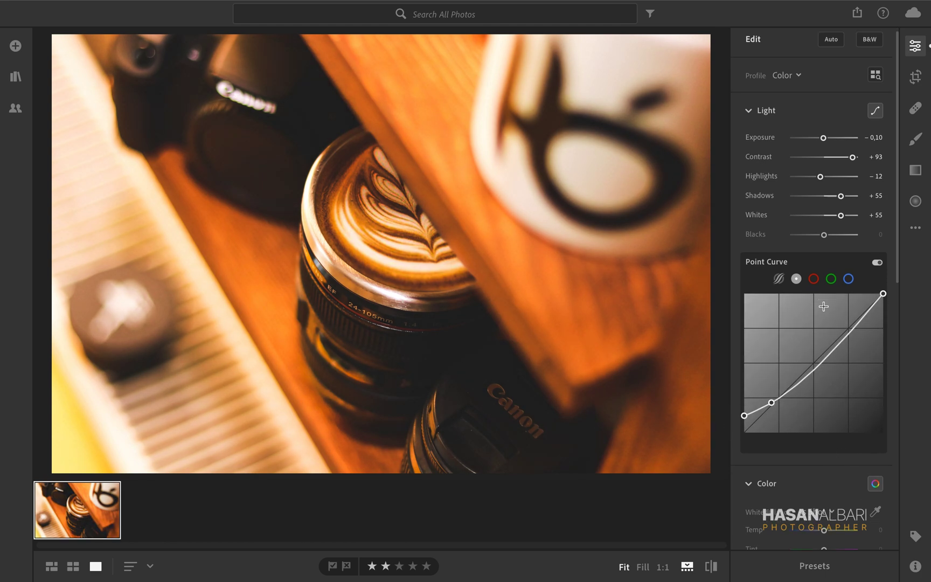
scroll(823, 306, "down", 2)
scroll(823, 306, "down", 9)
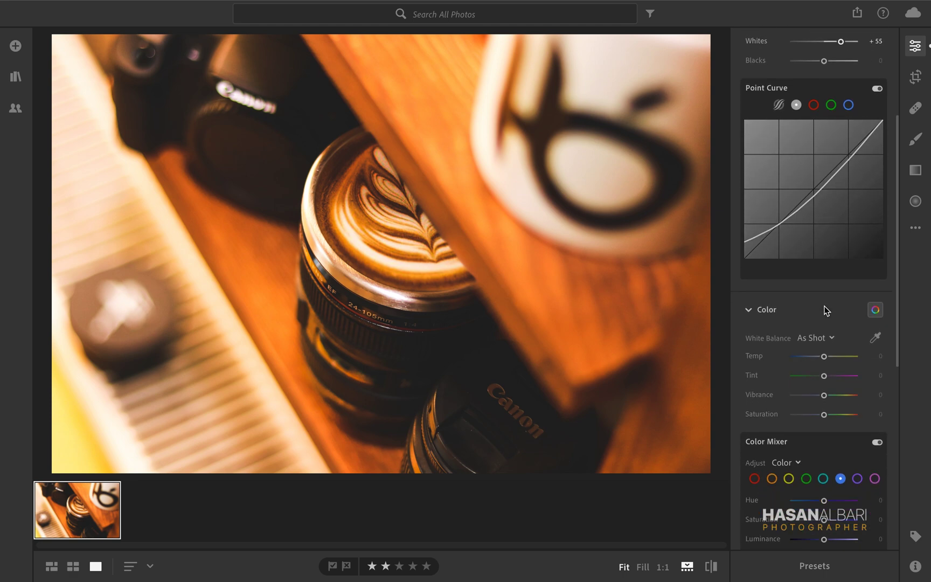
scroll(824, 309, "down", 2)
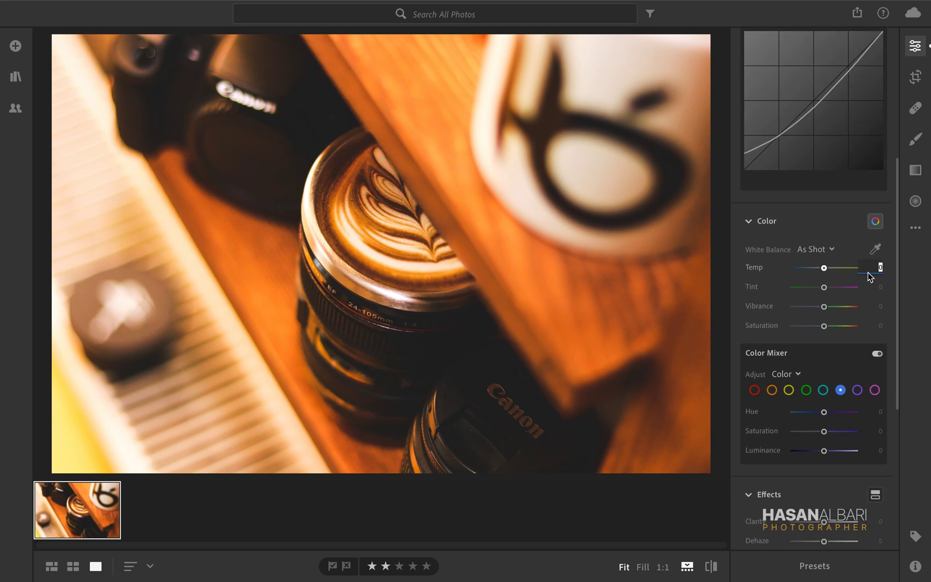
type("5")
key("Return")
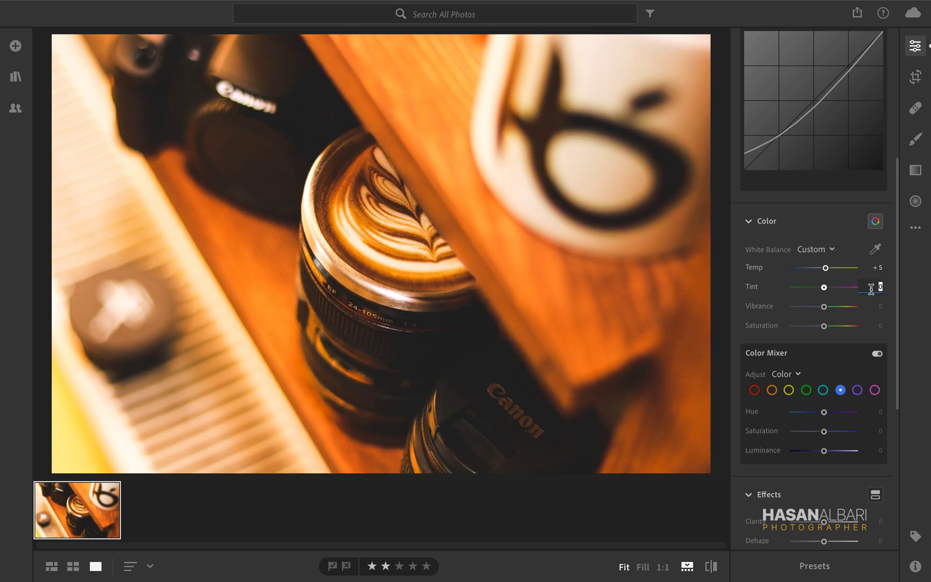
type("1")
key("Return")
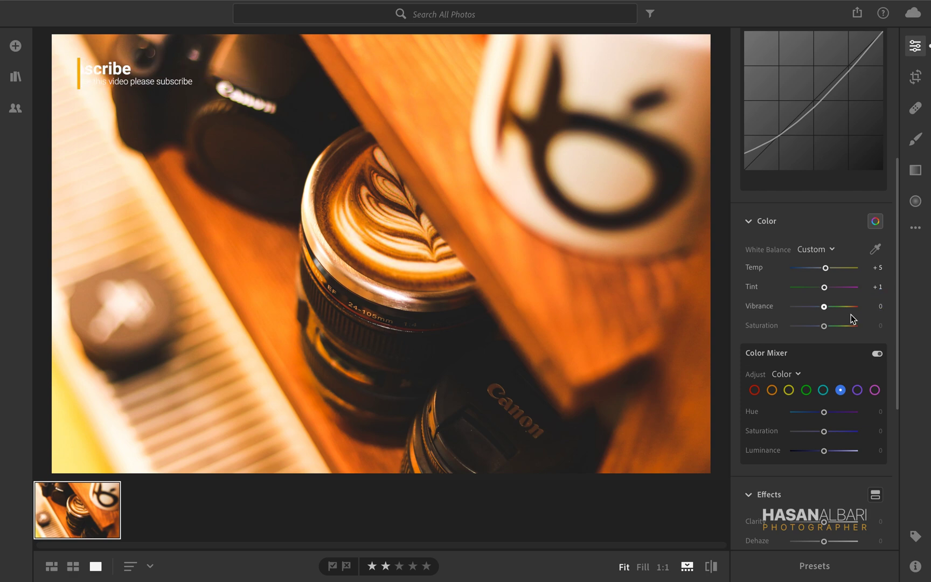
Reduce the photo's overall color Saturation to -48
left_click(871, 327)
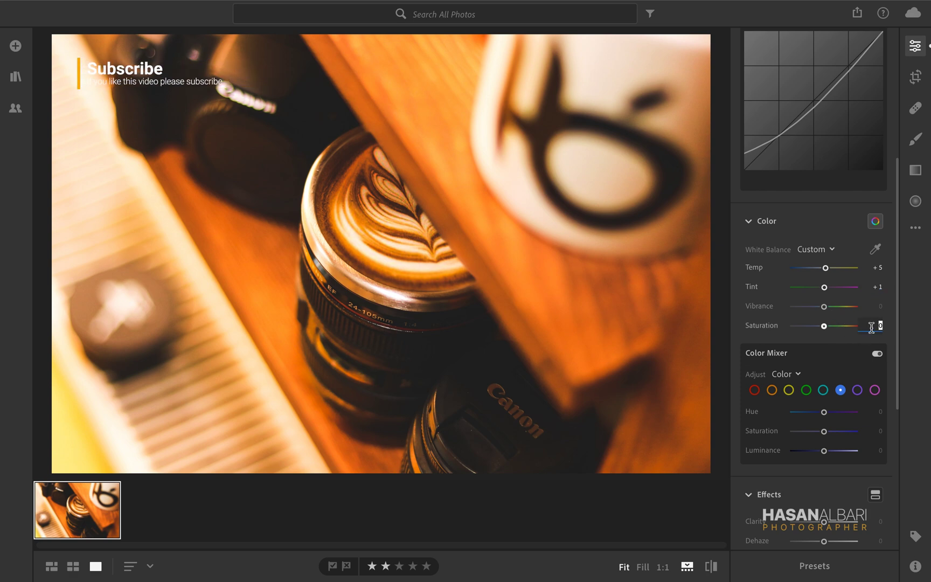
key("BackSpace")
type("-48")
key("Return")
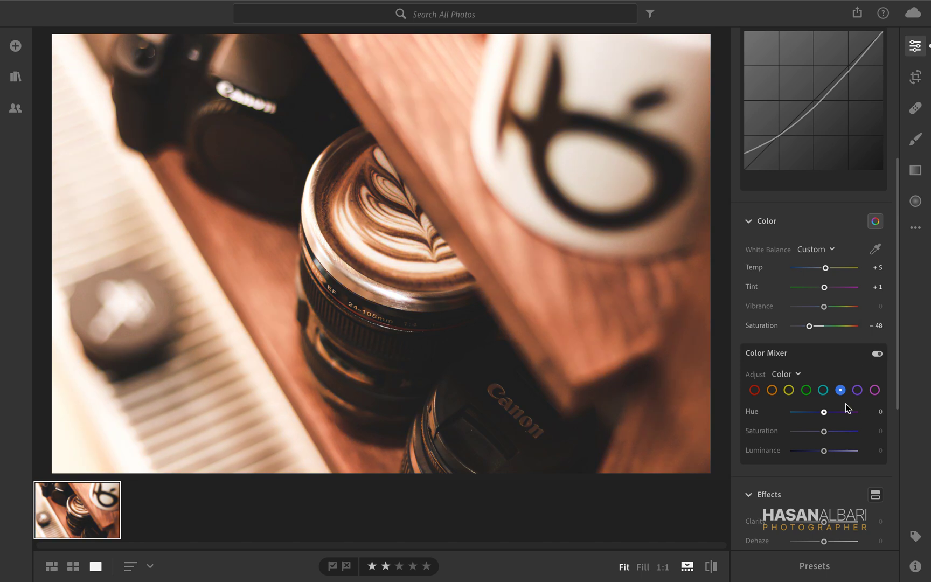
Set the orange range's Saturation to +59 in the Color Mixer
scroll(846, 407, "down", 5)
scroll(845, 408, "down", 2)
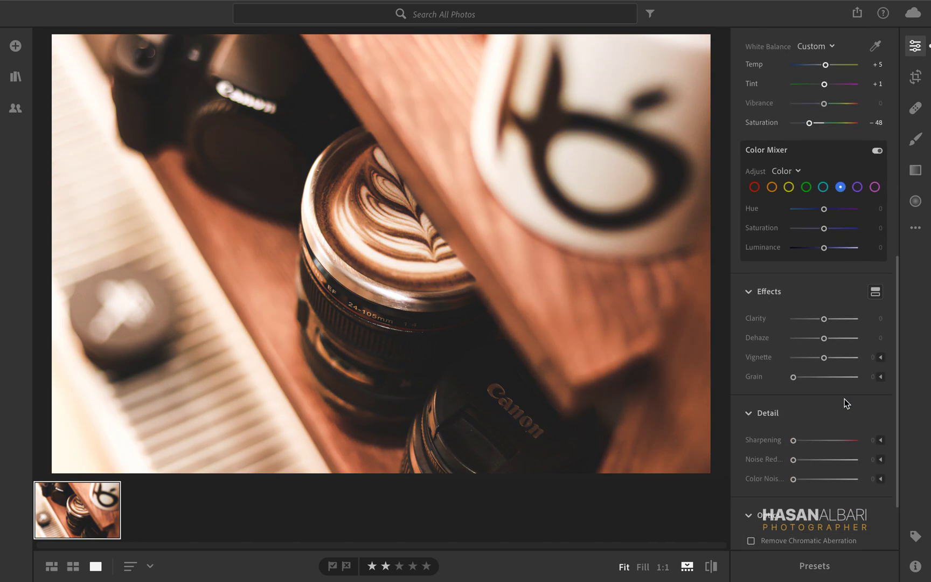
left_click(772, 187)
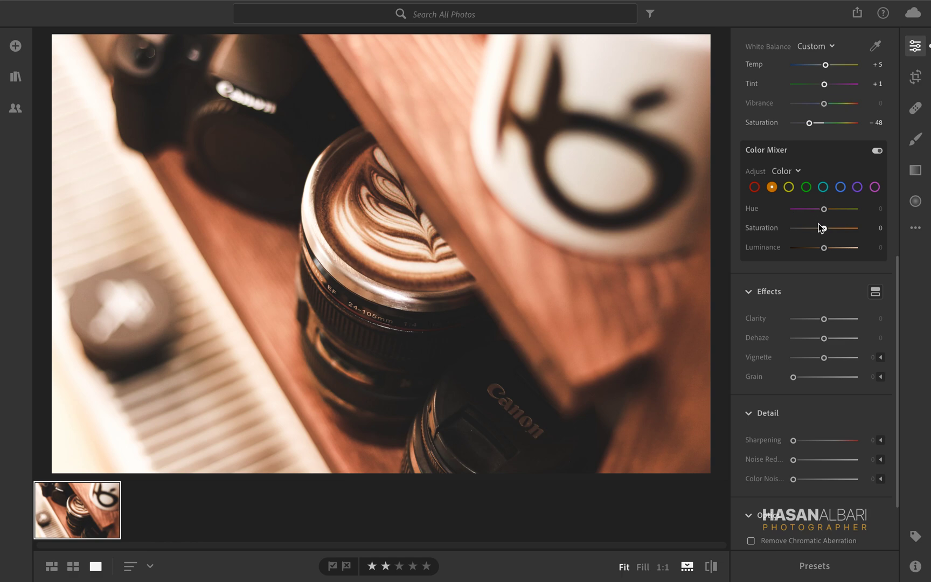
left_click_drag(821, 228, 842, 235)
left_click(879, 228)
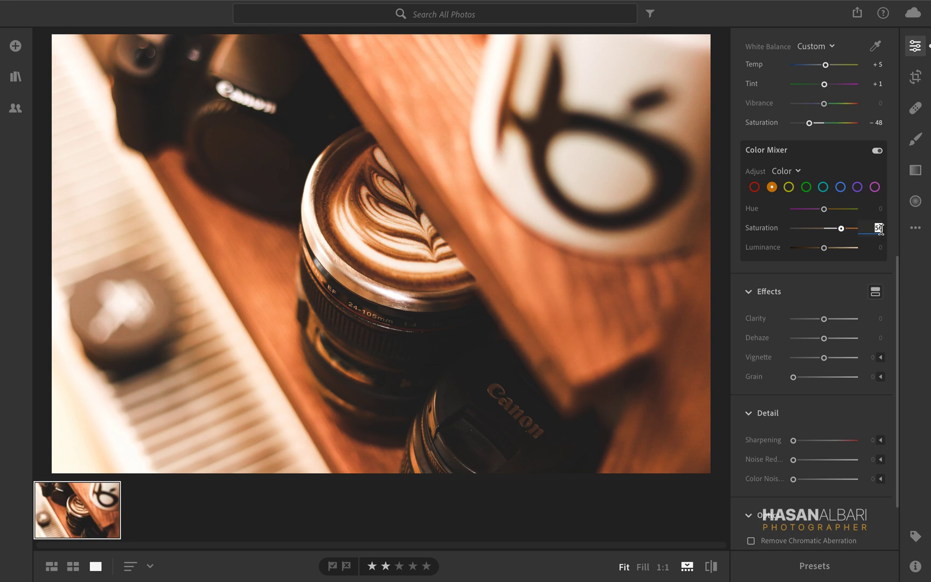
type("59")
key("Return")
Set the orange range's Luminance to -27 and Hue to +5 in the Color Mixer
left_click(878, 248)
type("-27")
key("Return")
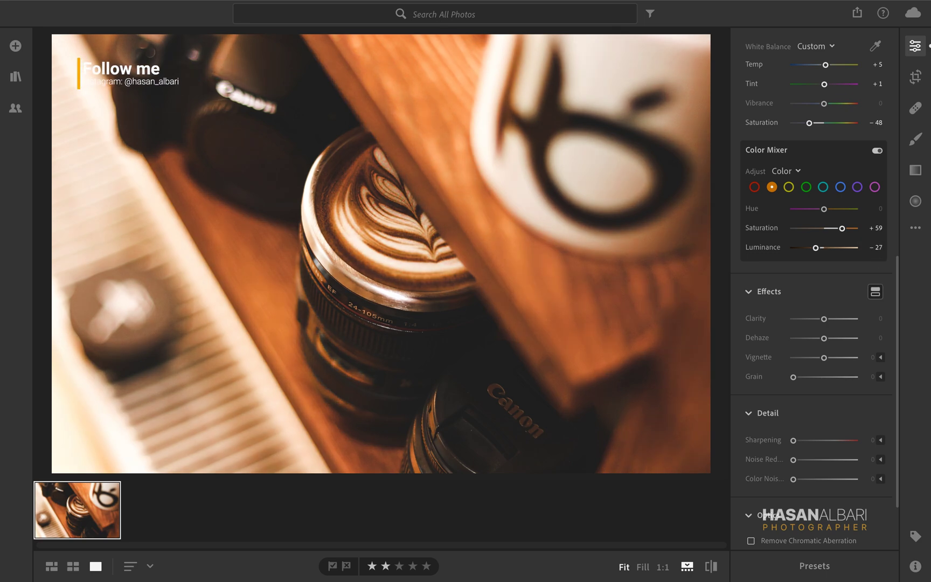
left_click(876, 209)
type("5")
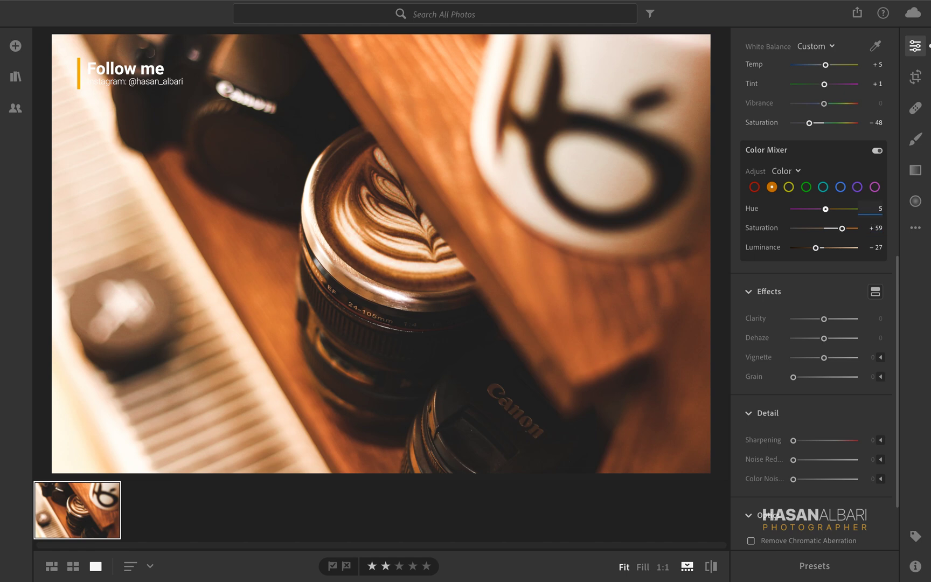
key("Return")
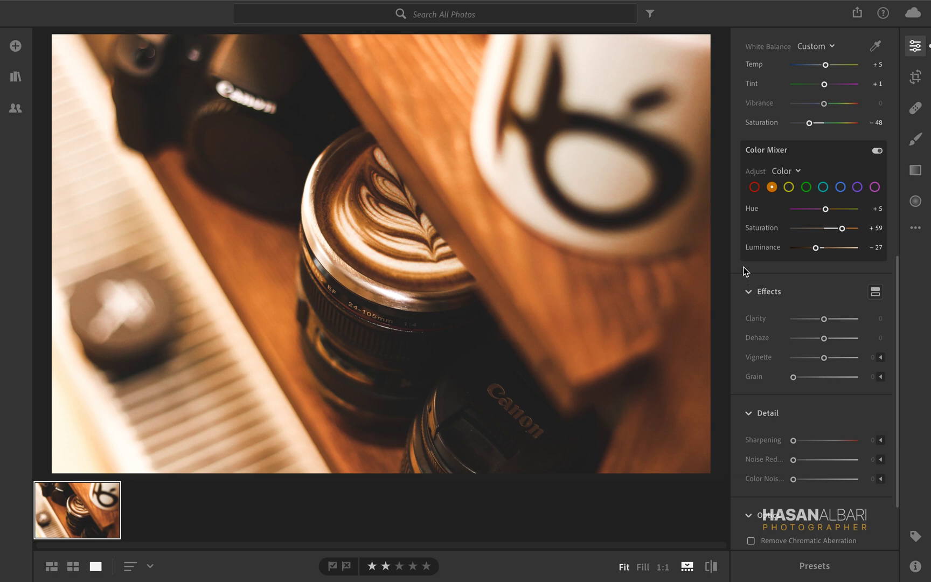
Adjust the red range in the Color Mixer to Saturation +100, Hue +2 and Luminance -12
left_click(754, 187)
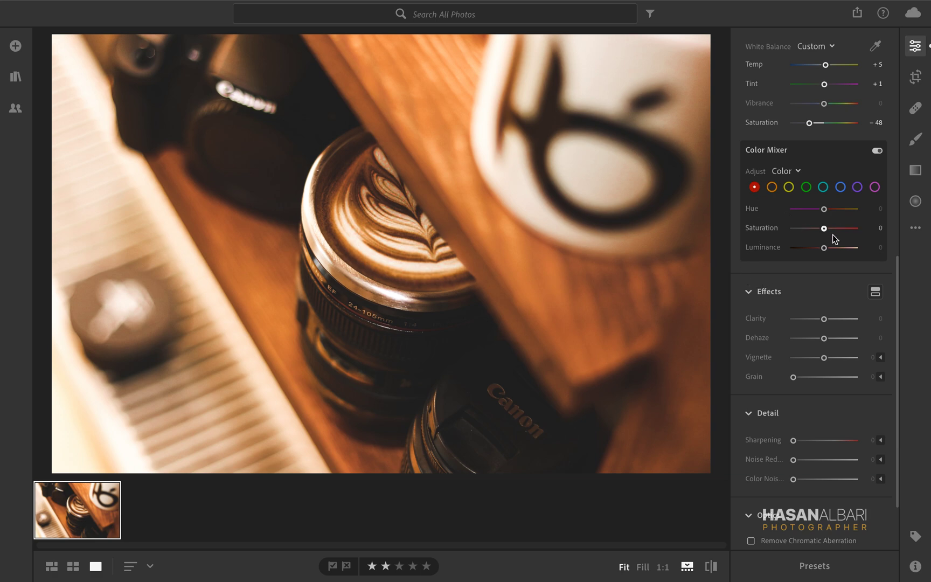
left_click_drag(827, 228, 874, 230)
left_click(873, 207)
key("Return")
left_click(872, 247)
left_click(873, 248)
key("BackSpace")
key("Return")
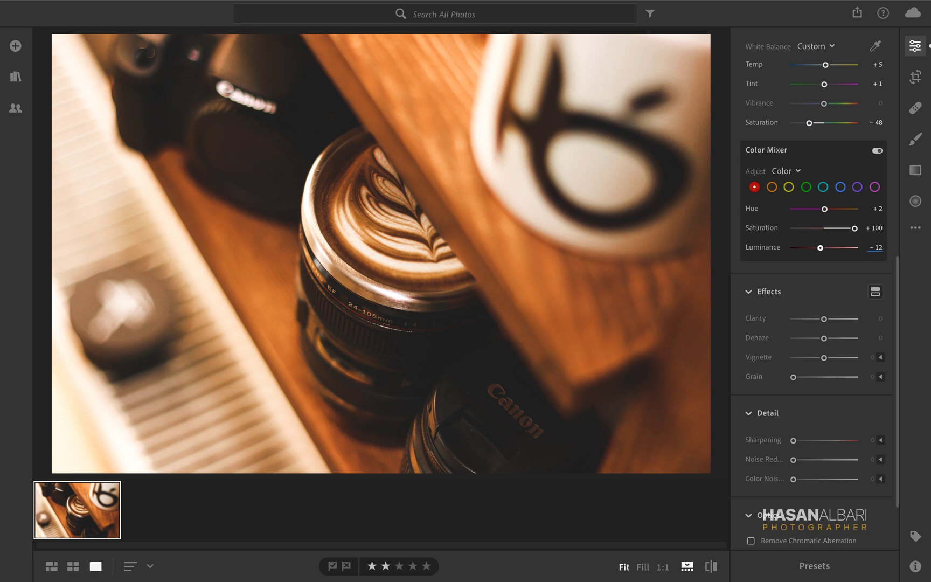
Set the yellow range's Hue to -68 in the Color Mixer
left_click(789, 187)
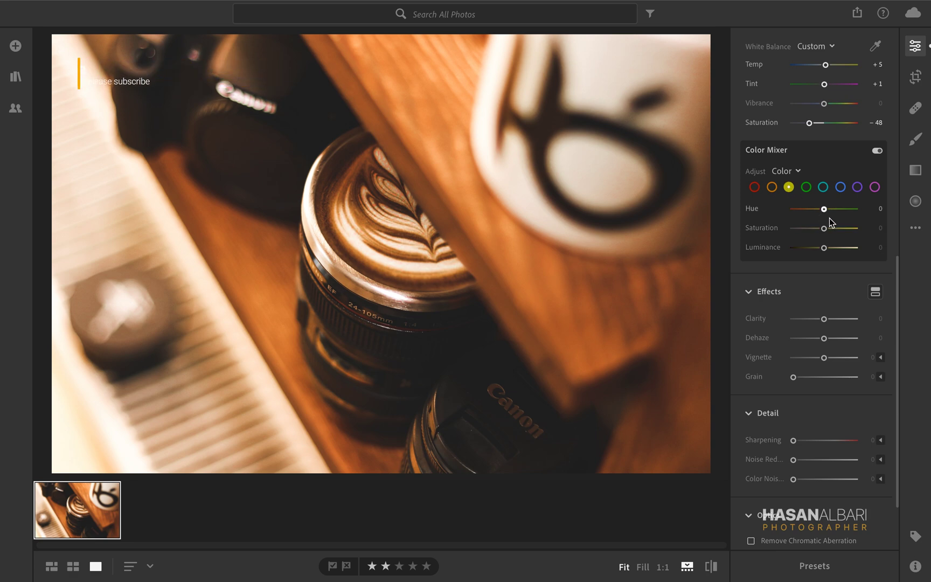
left_click(876, 208)
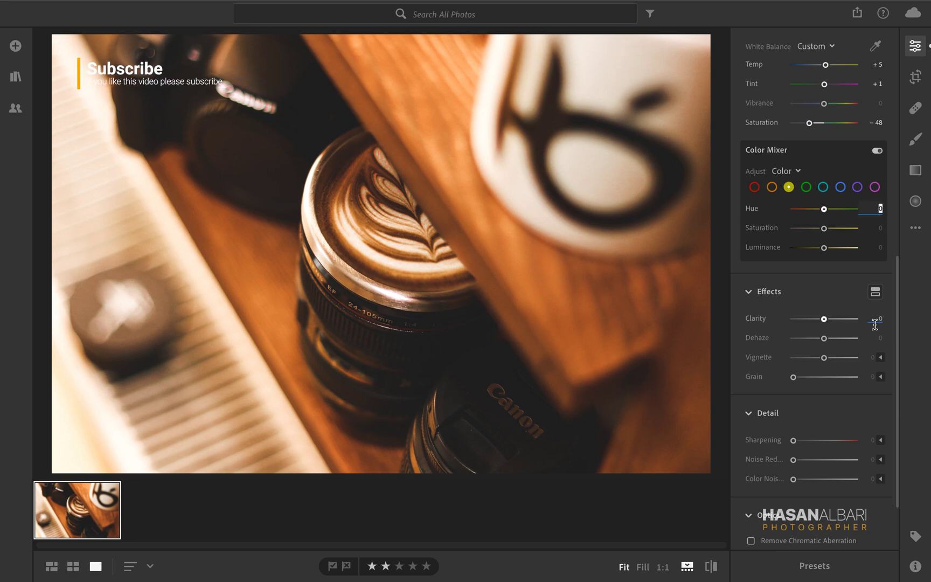
type("- 68")
key("Return")
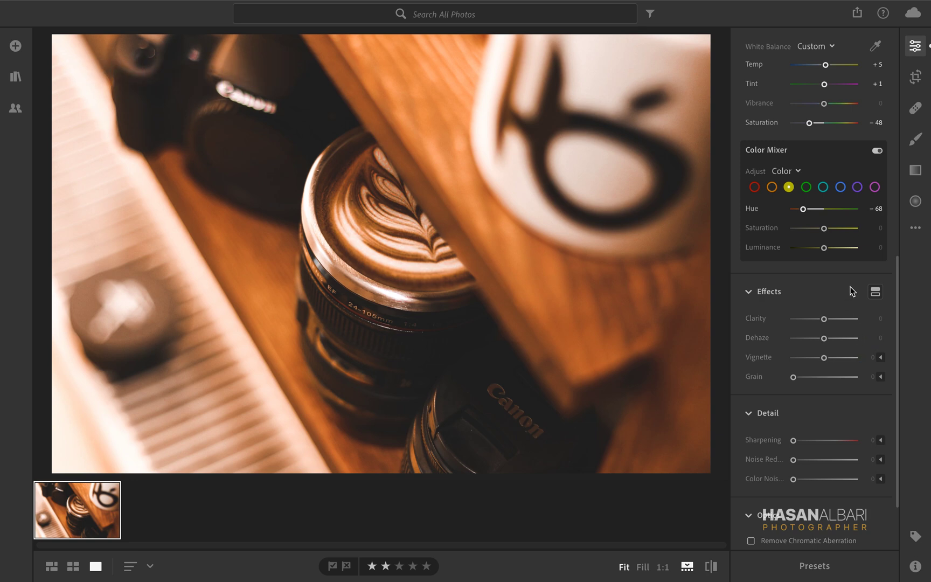
Adjust the green range in the Color Mixer by entering a value of -68
left_click(806, 187)
type("-68")
key("Return")
Adjust the blue range in the Color Mixer to Hue -15, Saturation -26 and Luminance -6
left_click(840, 187)
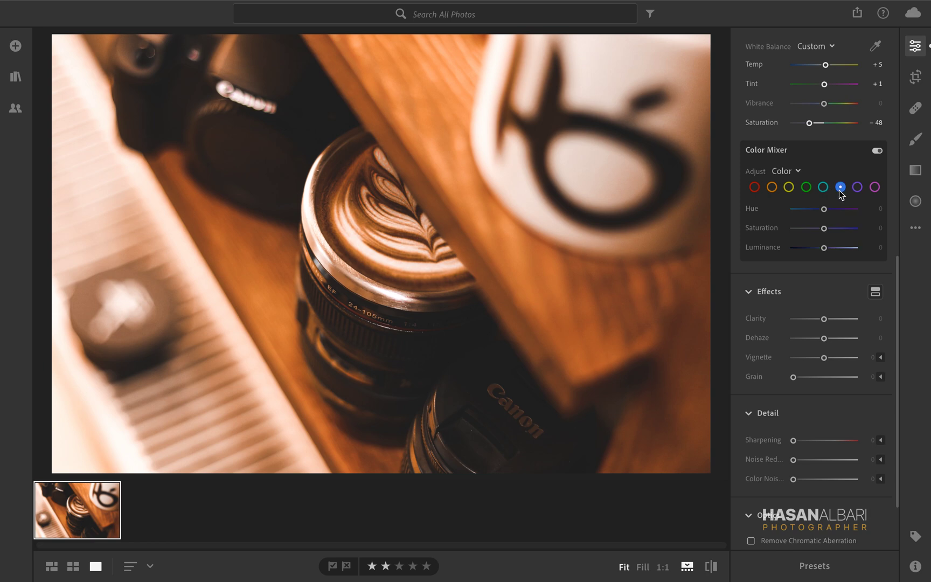
left_click(875, 212)
type("-15")
left_click(873, 229)
type("-26")
left_click(878, 247)
type("-")
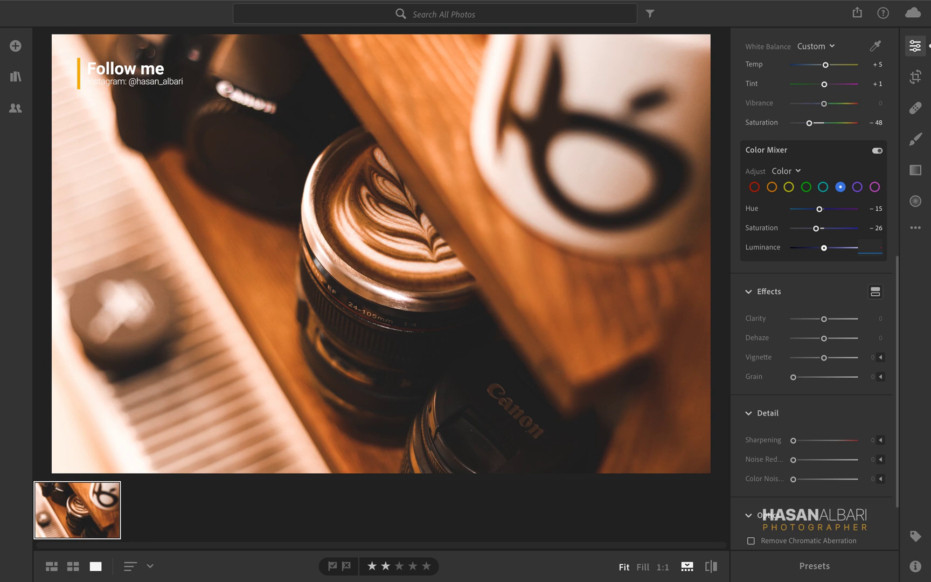
key("Return")
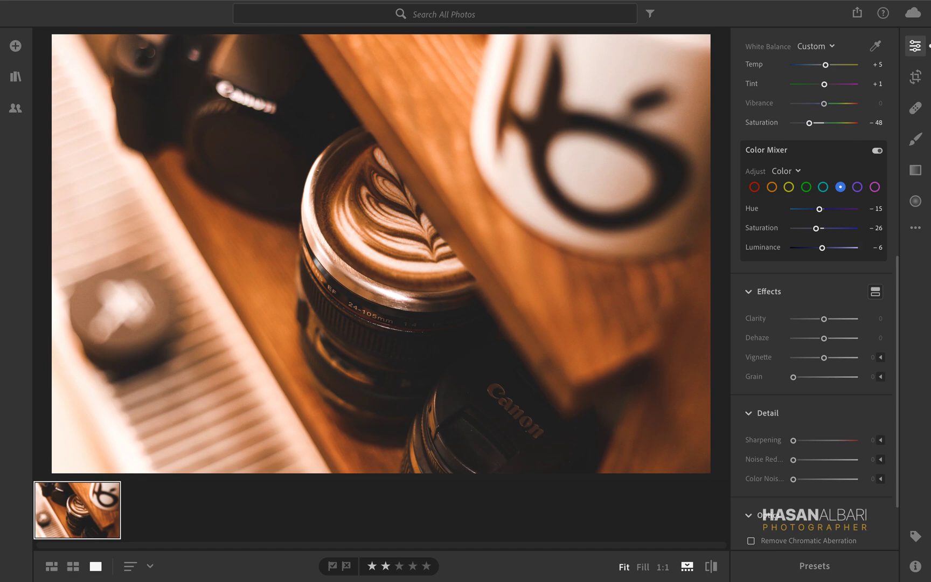
Adjust the aqua range in the Color Mixer to Hue -2, Saturation -3 and Luminance -1
left_click(823, 187)
left_click(869, 207)
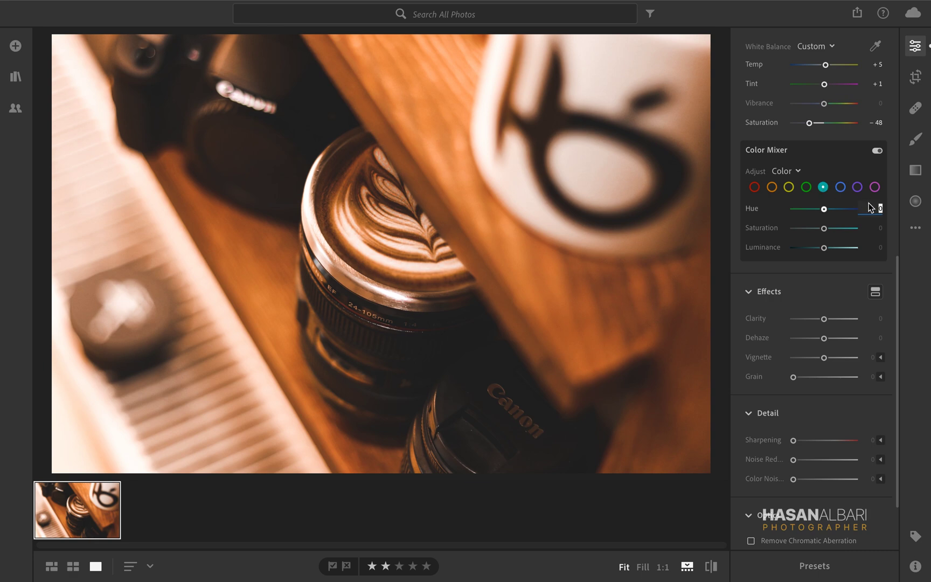
type("- 2")
left_click(878, 227)
type("-3")
key("Tab")
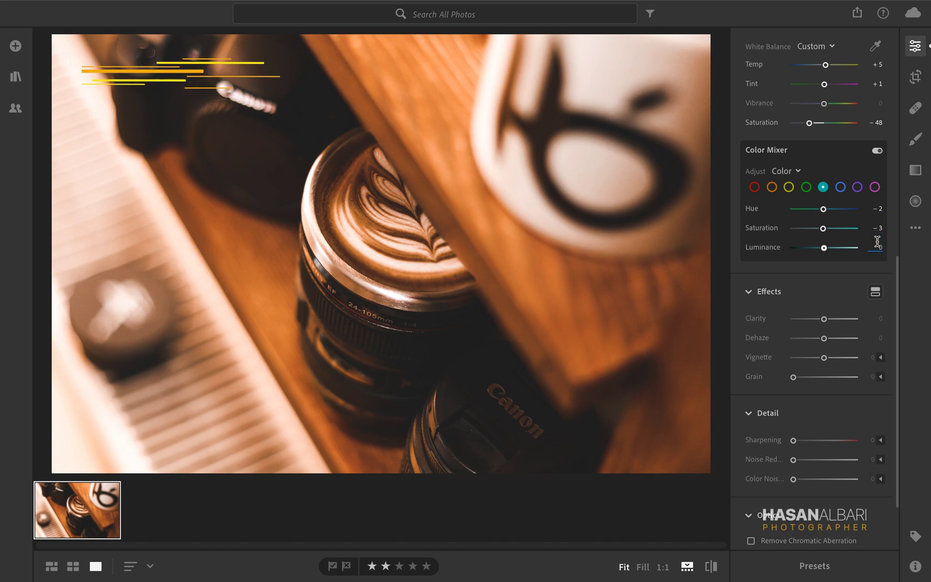
key("BackSpace")
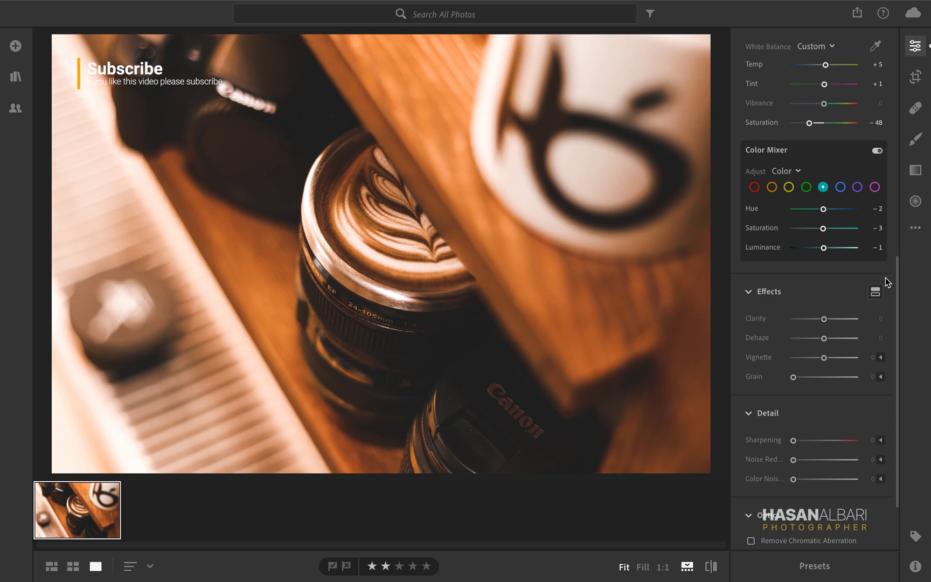
Set the photo's Clarity effect to +46 and its Vignette to -13
scroll(878, 280, "up", 1)
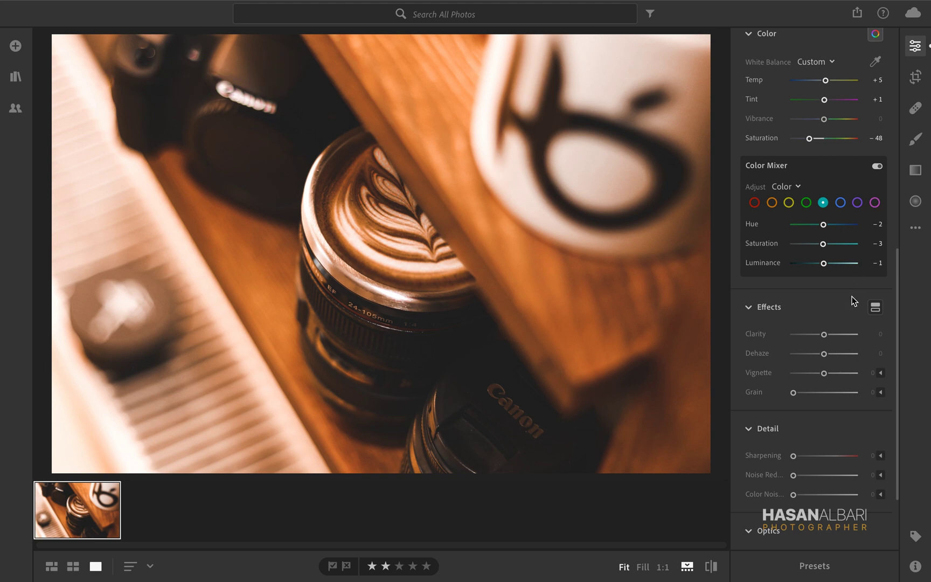
scroll(852, 300, "down", 3)
left_click(875, 153)
scroll(856, 273, "down", 3)
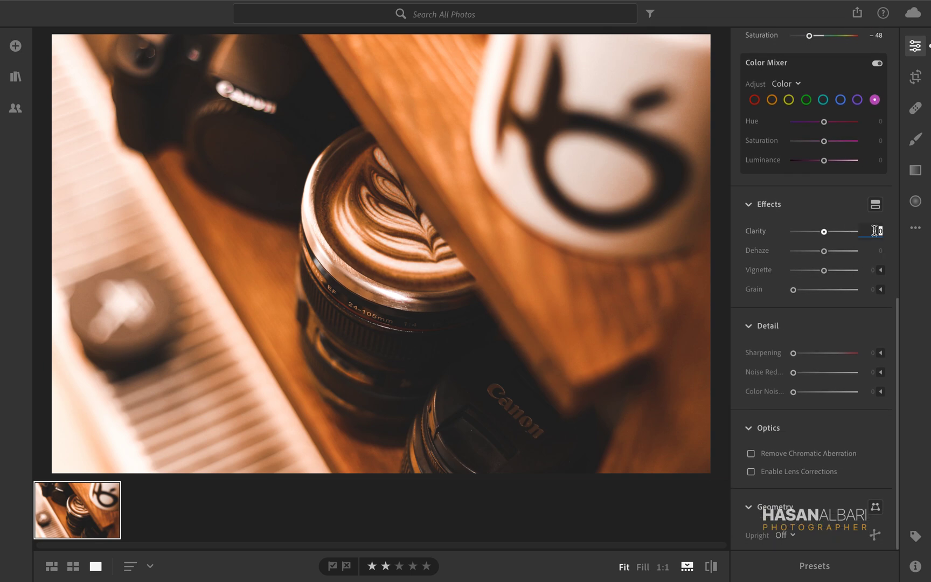
type("46")
key("Return")
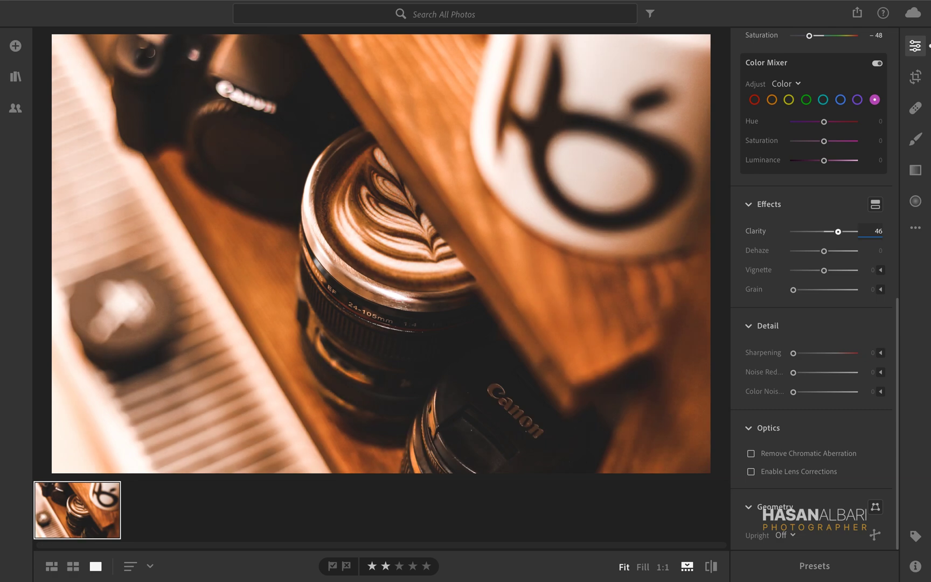
left_click(877, 251)
left_click(867, 274)
type("-13")
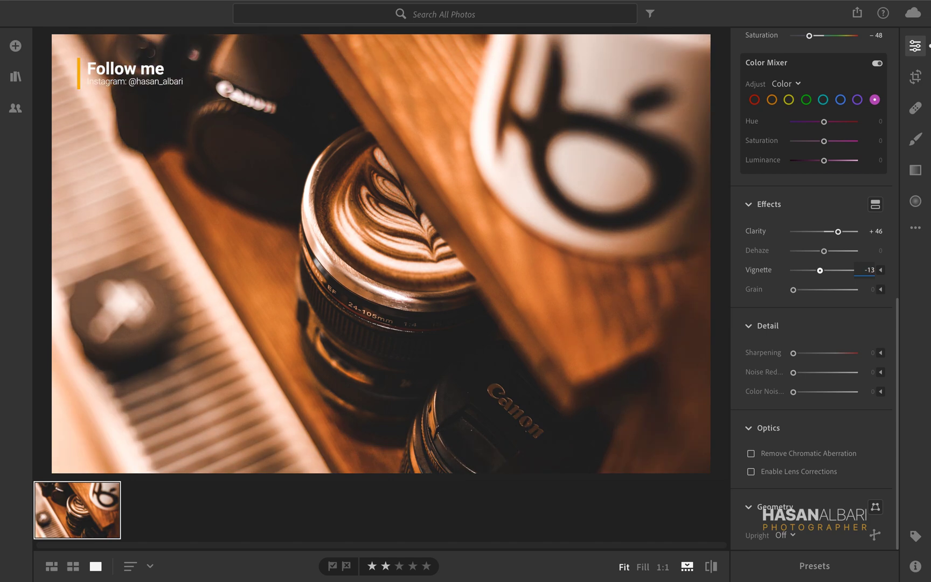
Confirm the vignette value and set the photo's Grain effect to 11
key("Return")
left_click(868, 287)
type("11")
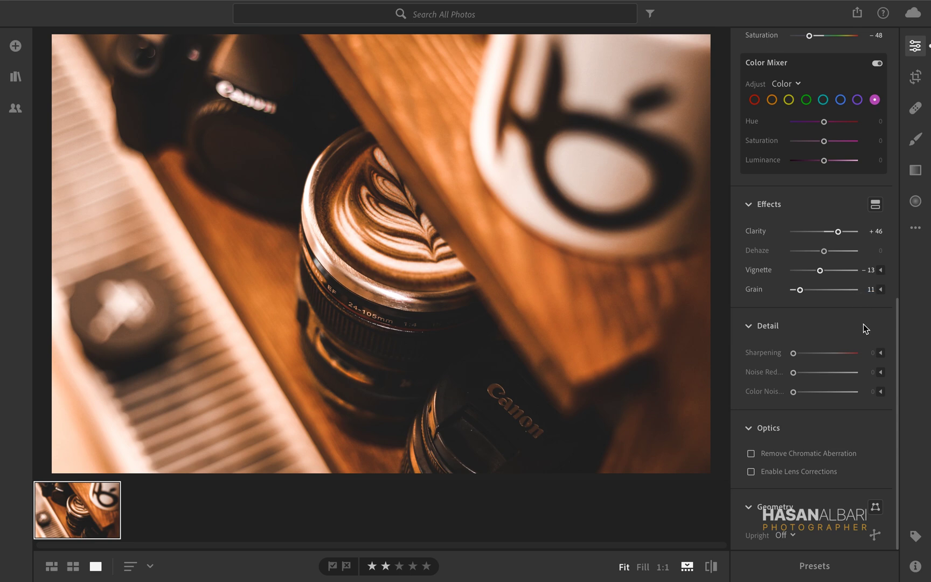
left_click(855, 360)
Raise the black point at the shadow end of the Point Curve slightly to fade the darkest tones
scroll(849, 299, "up", 10)
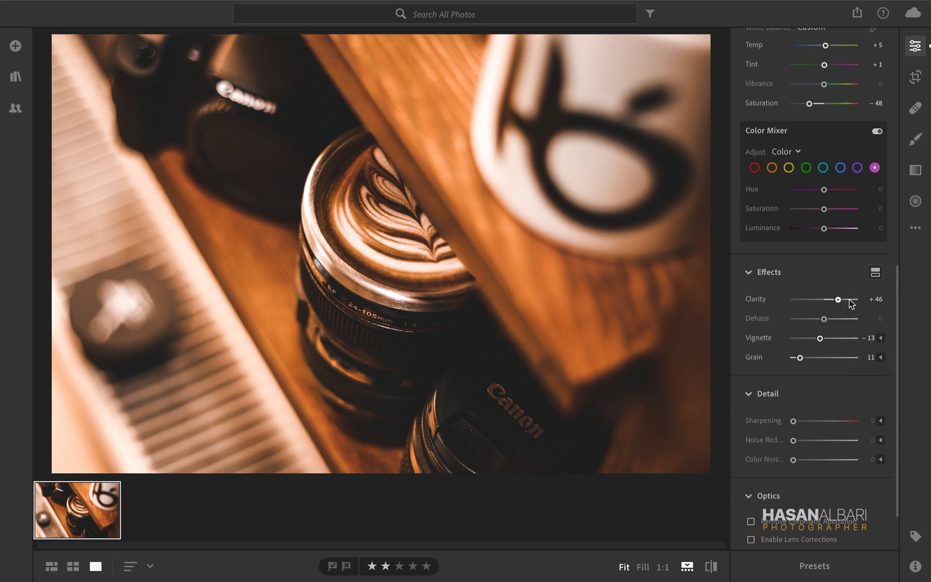
scroll(848, 299, "up", 3)
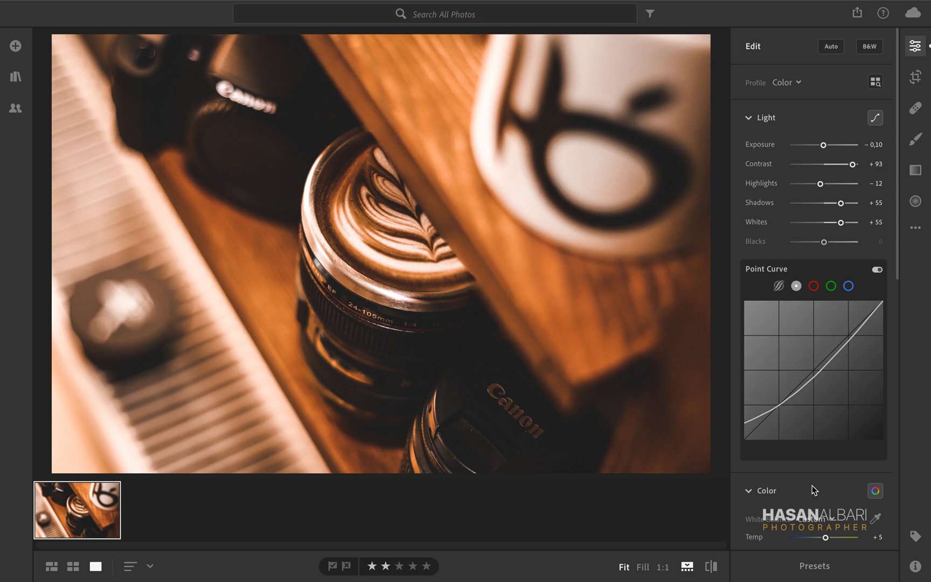
scroll(813, 486, "down", 2)
left_click_drag(745, 311, 744, 302)
scroll(815, 205, "up", 2)
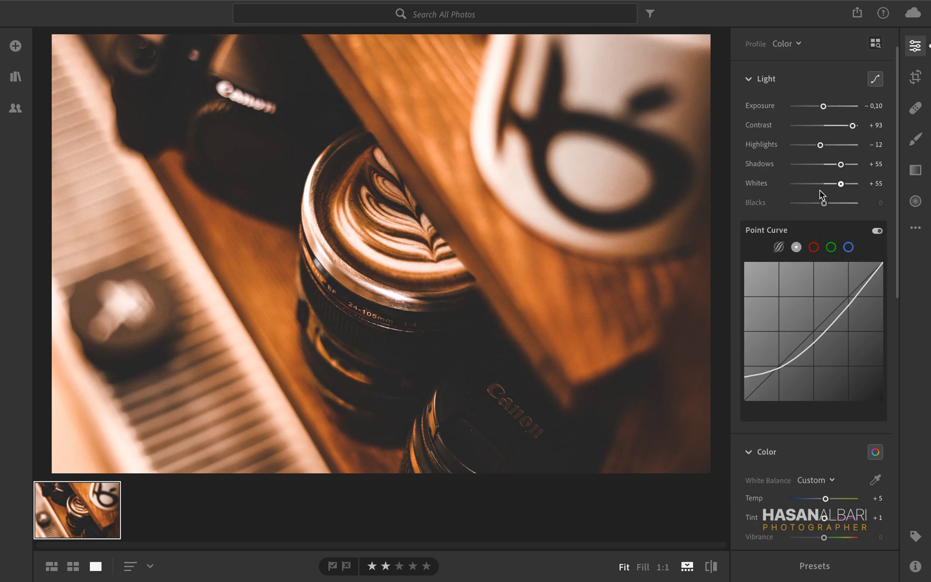
scroll(819, 190, "down", 9)
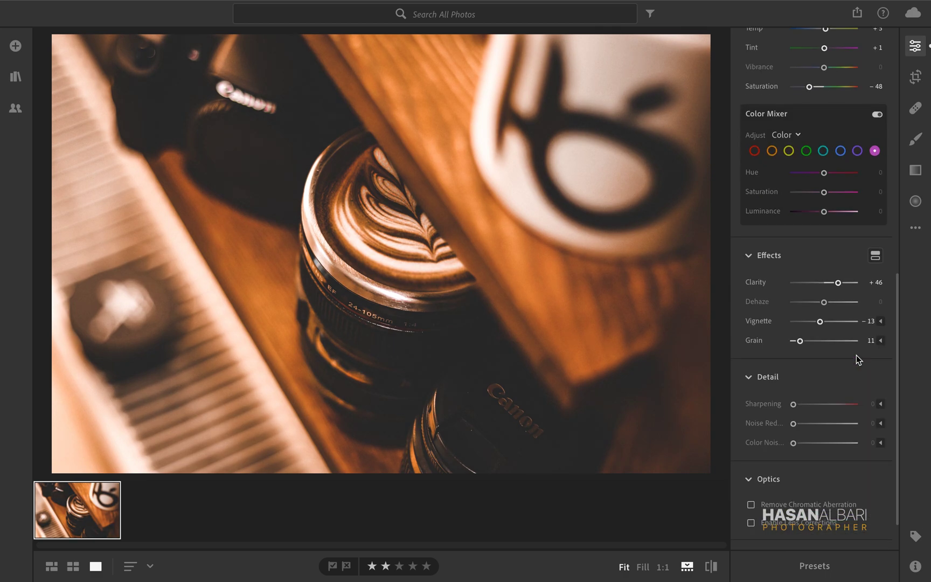
scroll(856, 355, "down", 2)
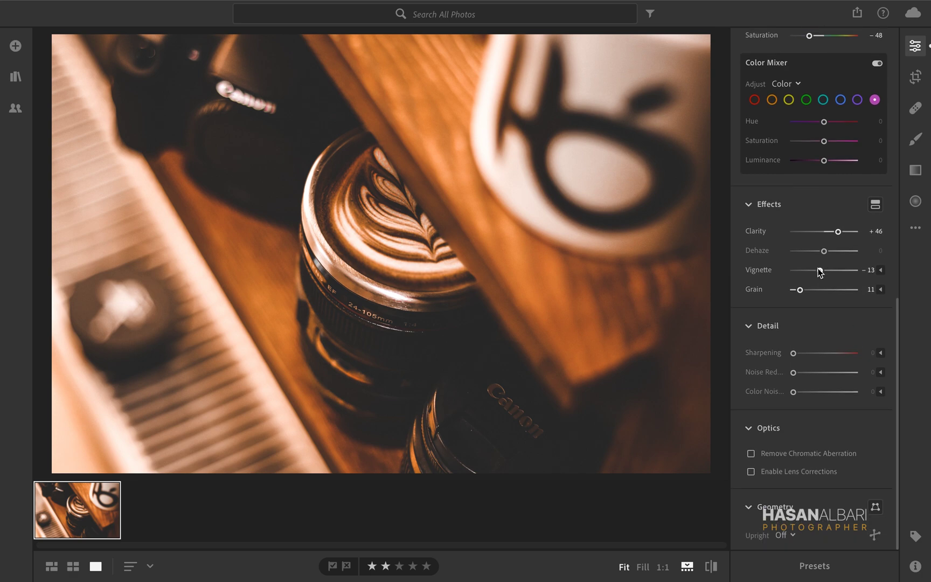